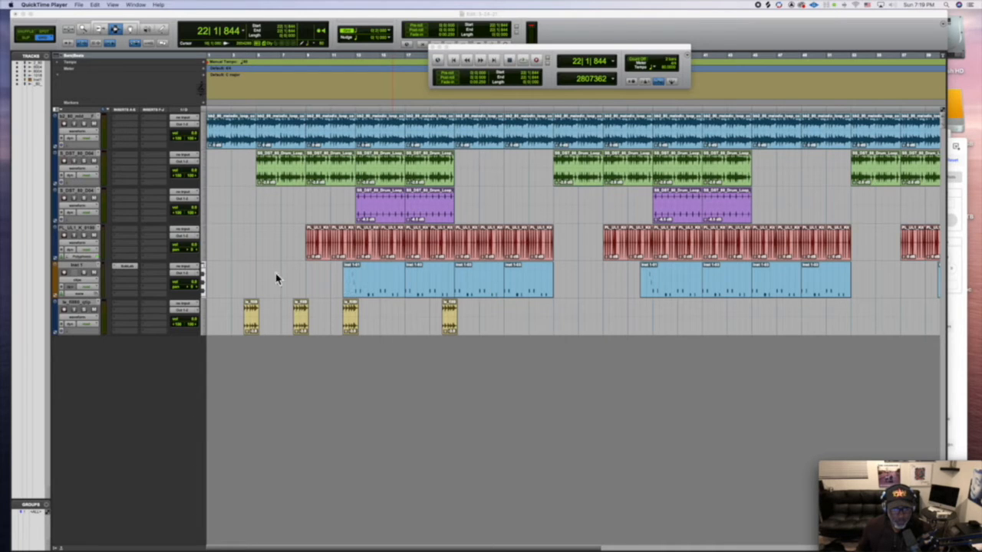
- Commit the Inst 1 instrument track to audio offline, with the source track set to Hide and Make Inactive
click(84, 265)
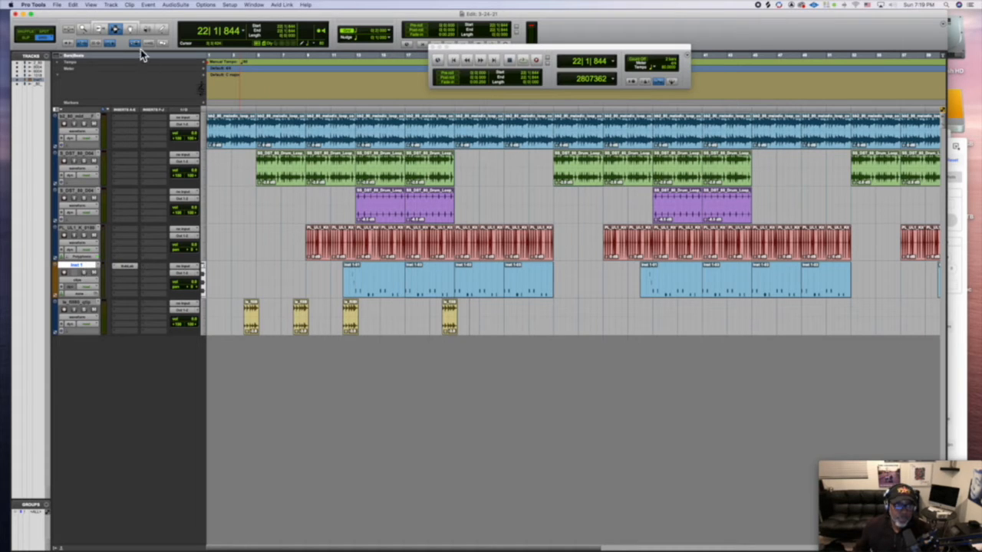
click(74, 5)
mouse_move(110, 5)
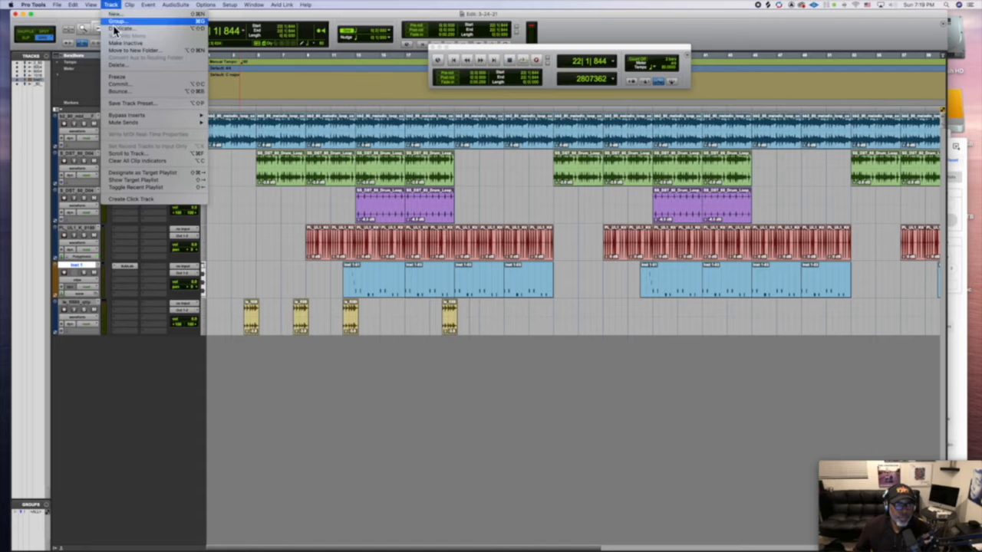
click(138, 87)
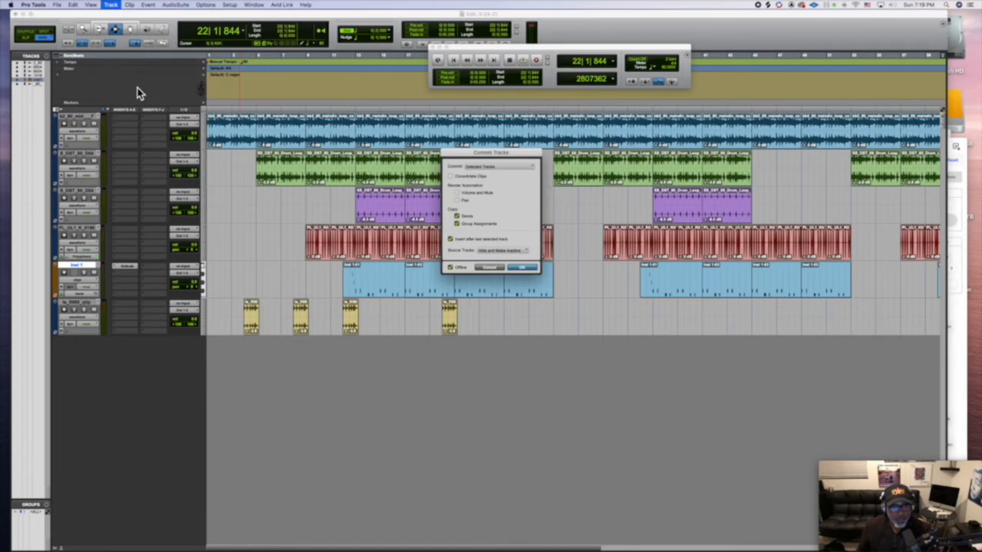
click(523, 269)
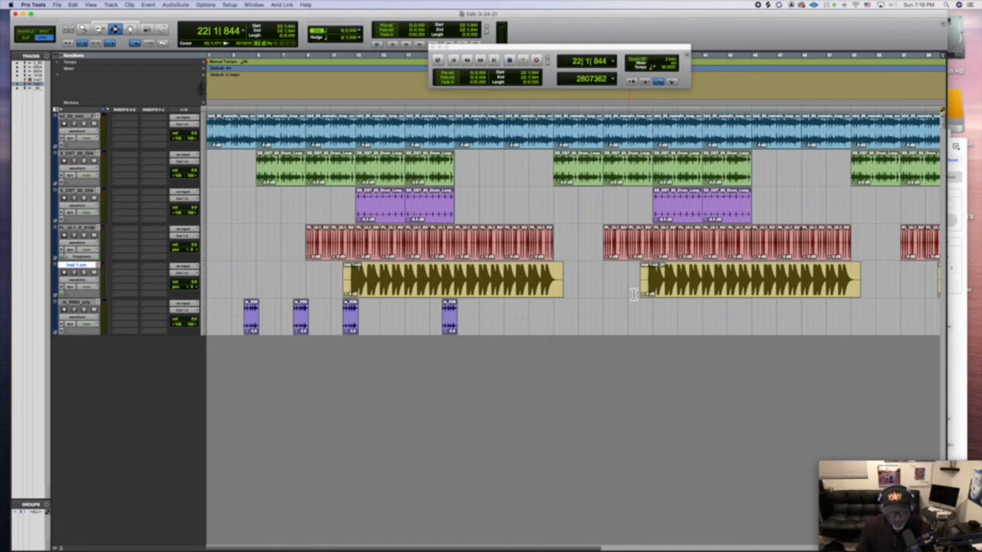
- Select all six tracks from the session start to just past the last clips and consolidate each into one continuous clip
key(super+bracketleft)
key(super+bracketleft)
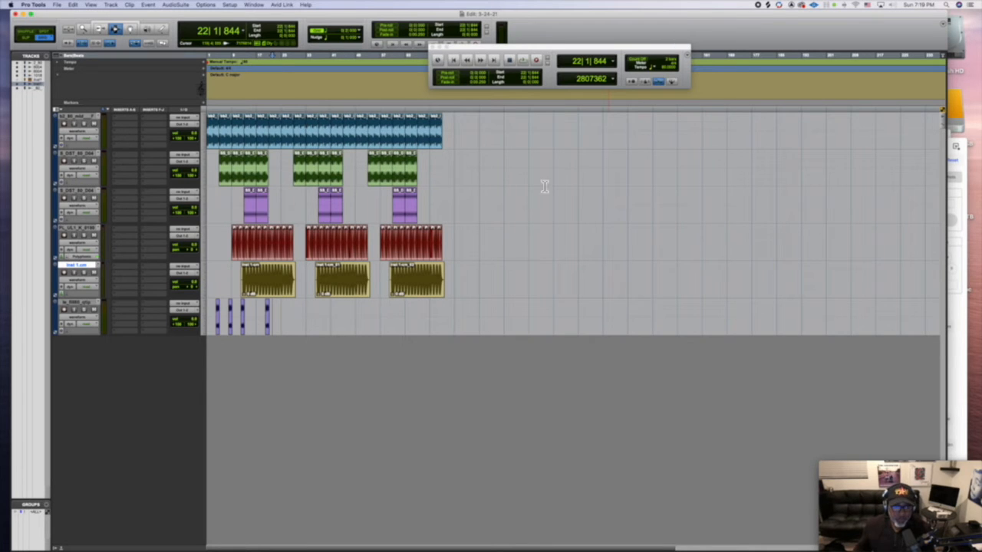
drag(456, 132, 181, 326)
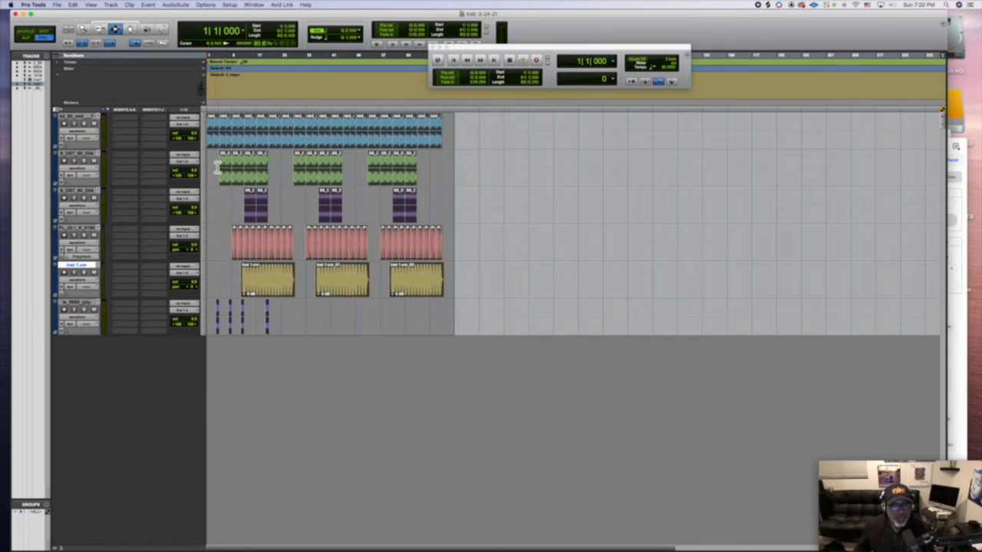
click(112, 6)
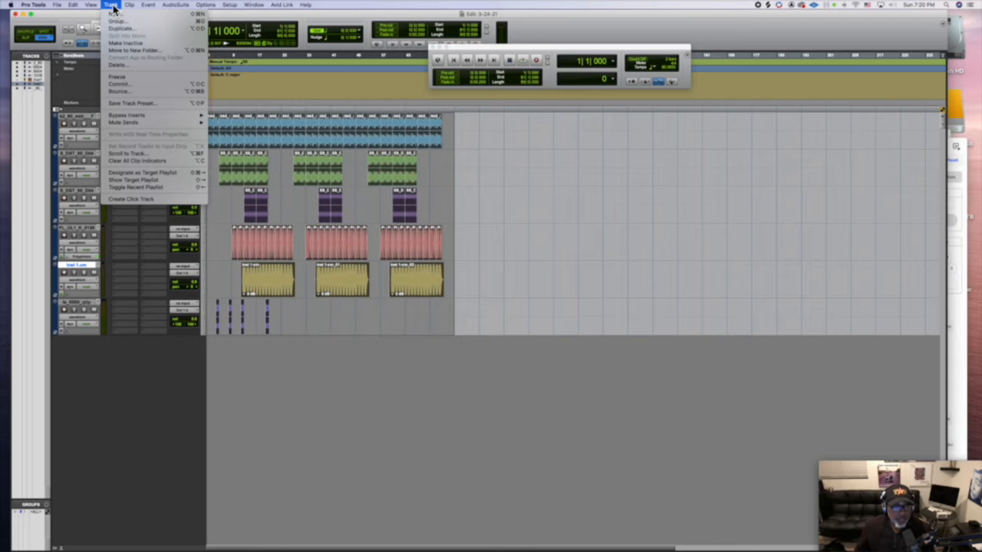
mouse_move(73, 6)
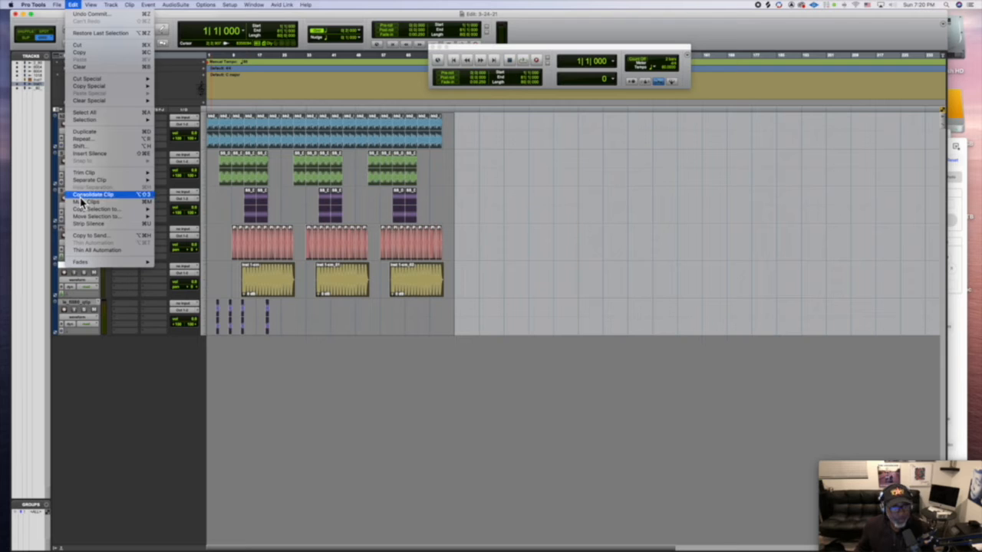
click(81, 196)
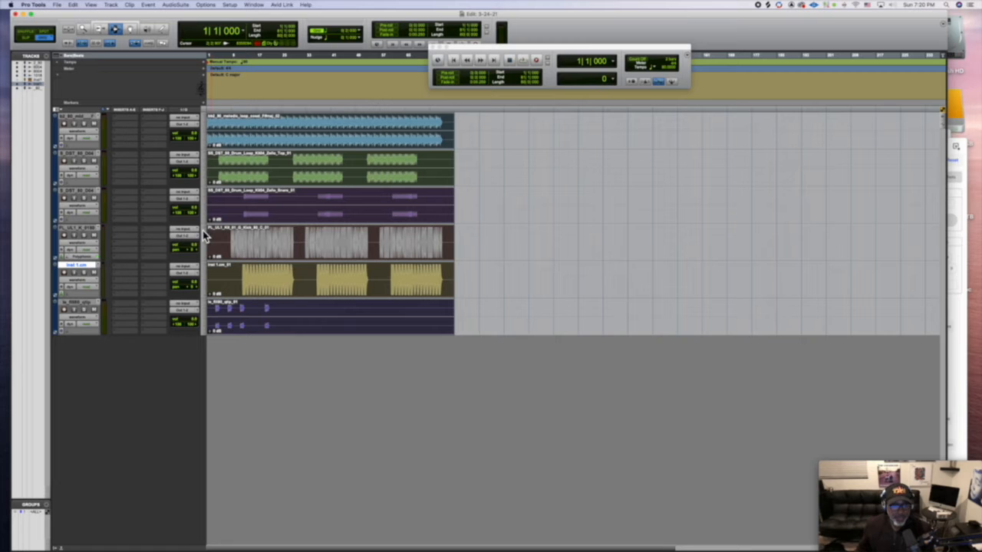
- Clear the selection and examine the consolidated clips along the timeline
key(super+bracketright)
key(super+bracketright)
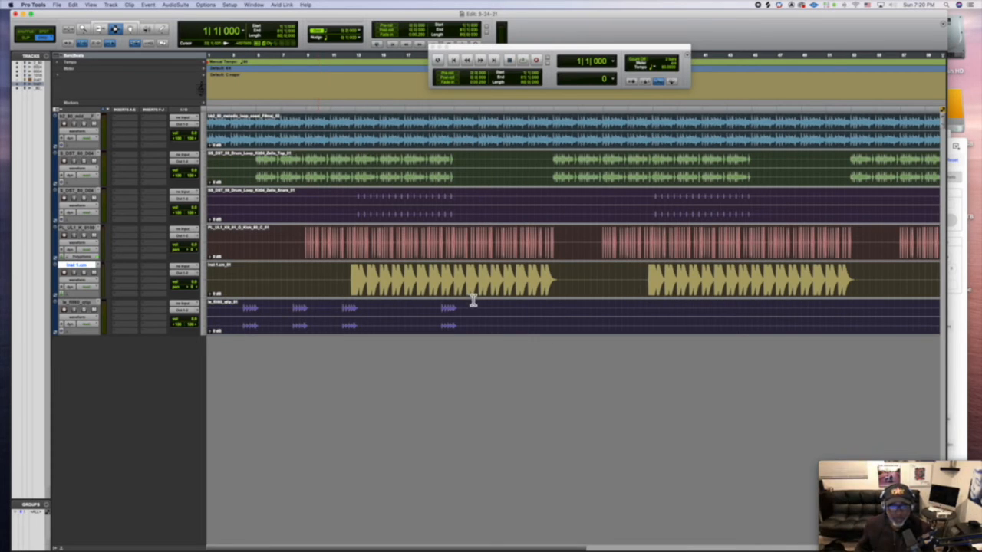
click(364, 100)
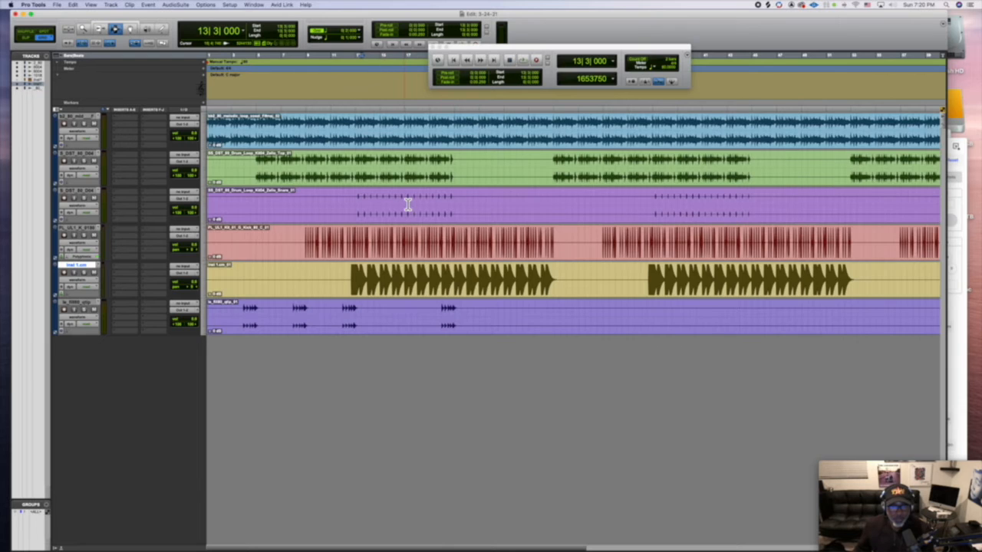
scroll(407, 204, right, 5)
key(super+bracketleft)
key(super+bracketleft)
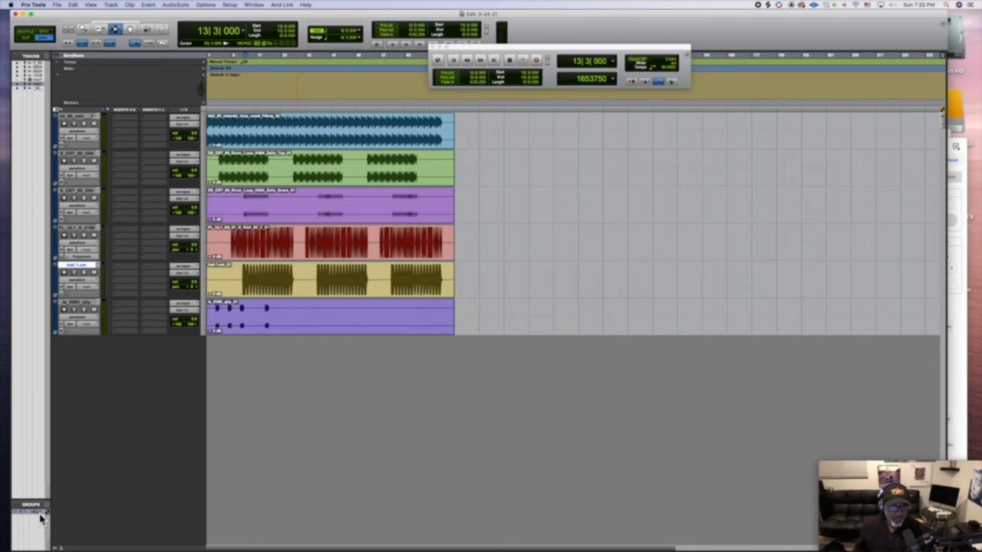
- Select the consolidated clips on all tracks and set up their export as WAV files in Interleaved format
click(130, 29)
key(Return)
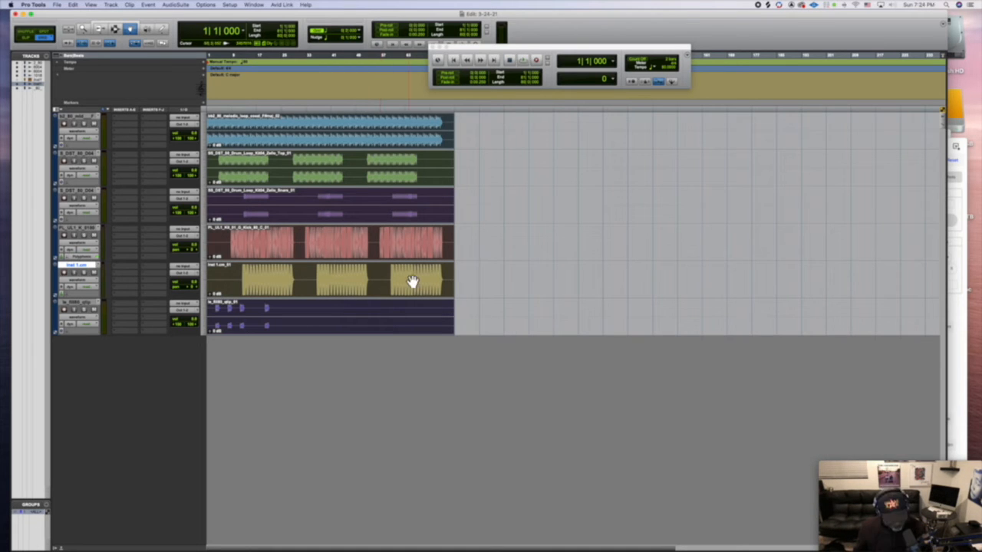
key(super+shift+k)
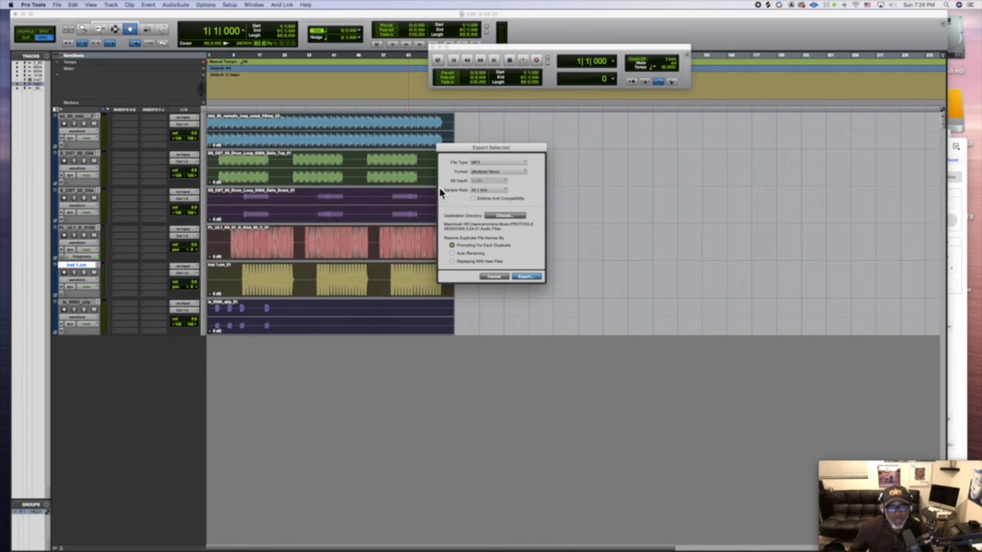
click(496, 166)
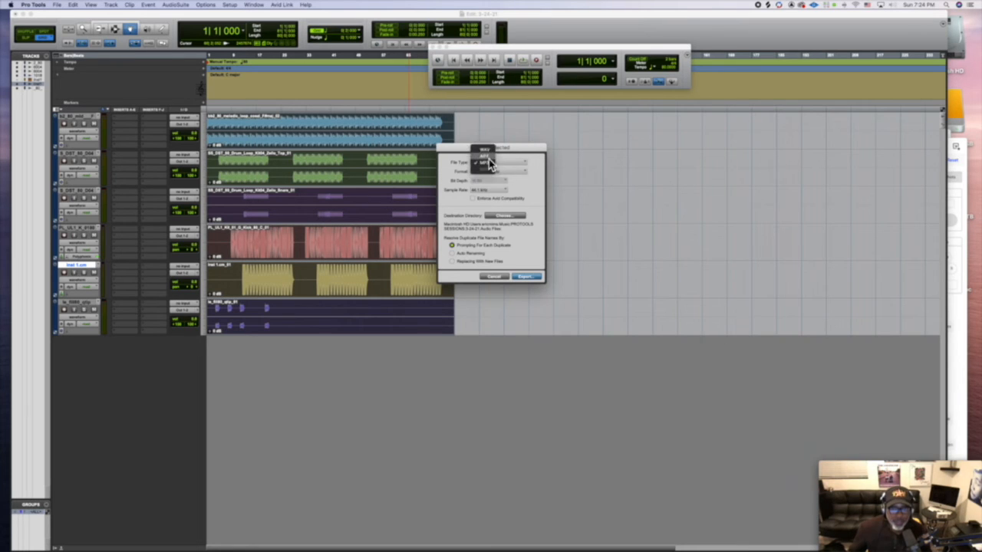
click(489, 158)
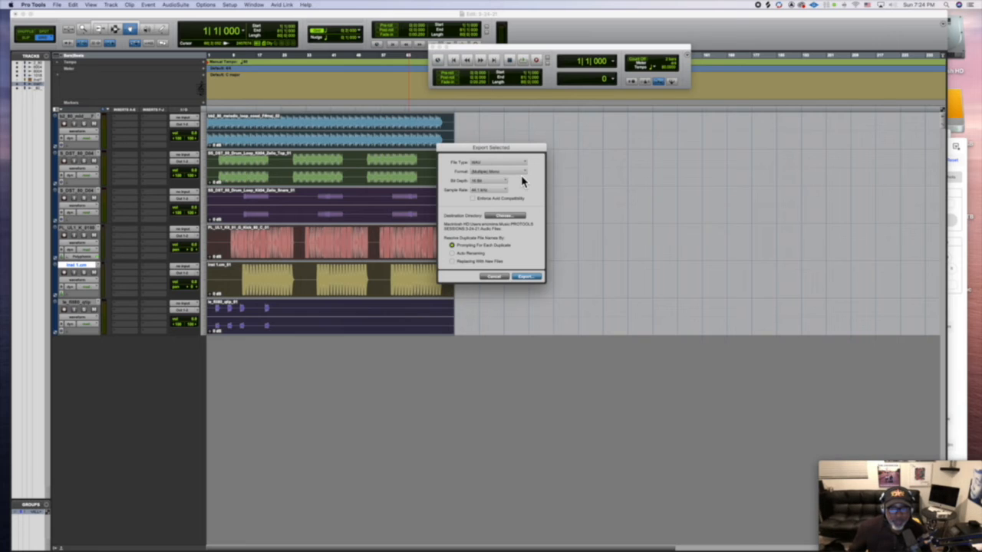
click(507, 175)
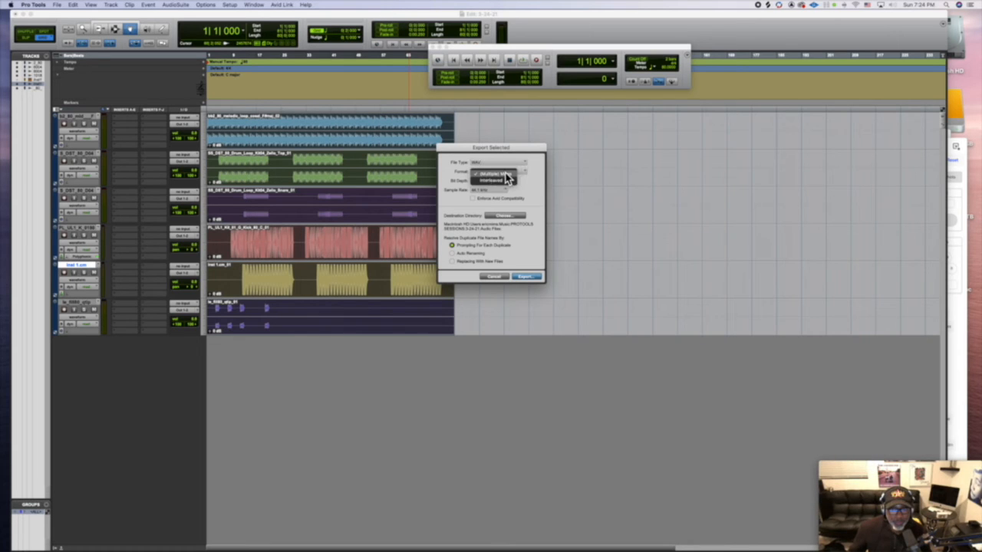
click(510, 175)
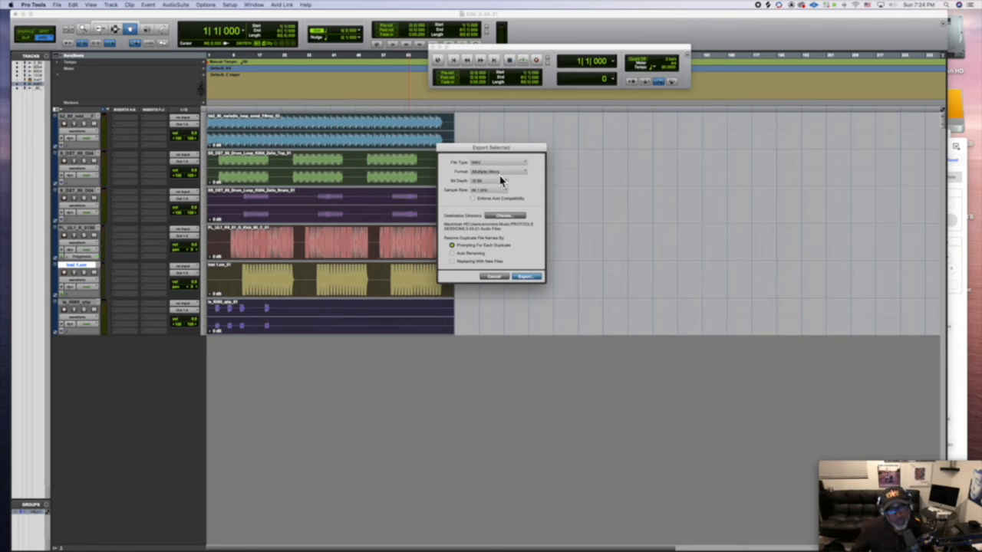
click(500, 173)
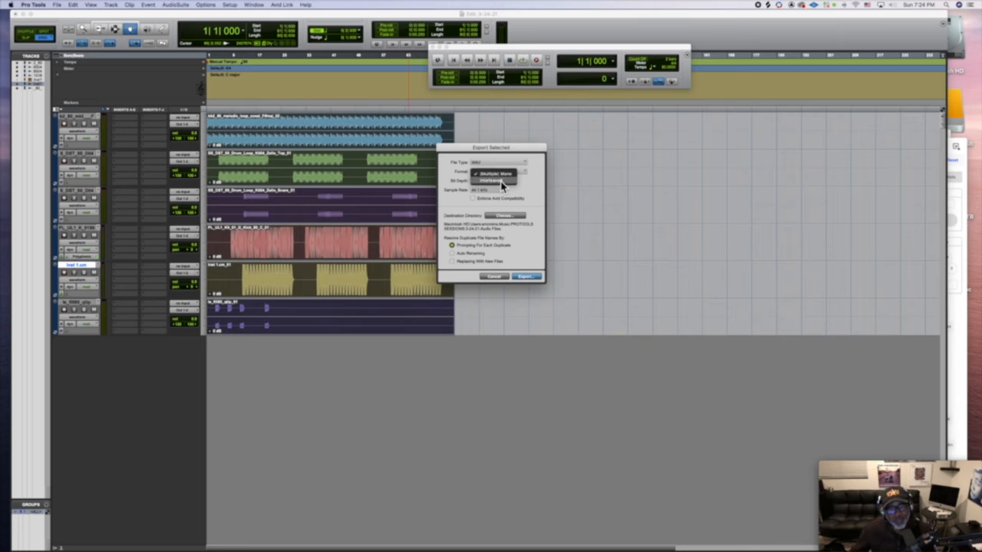
click(503, 183)
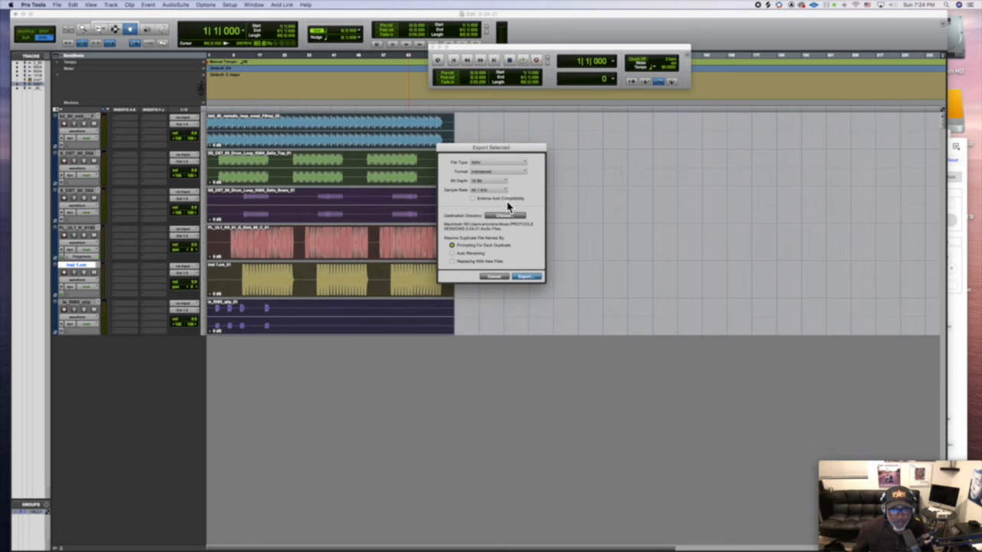
- Create a "Stems for 3" folder on the Desktop as the destination directory and export the selected clips into it
click(514, 216)
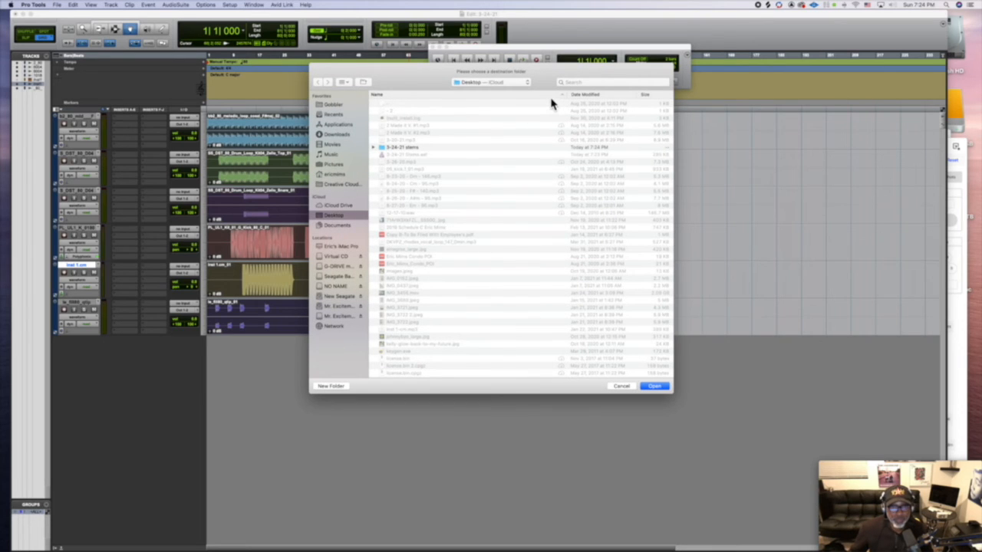
click(331, 386)
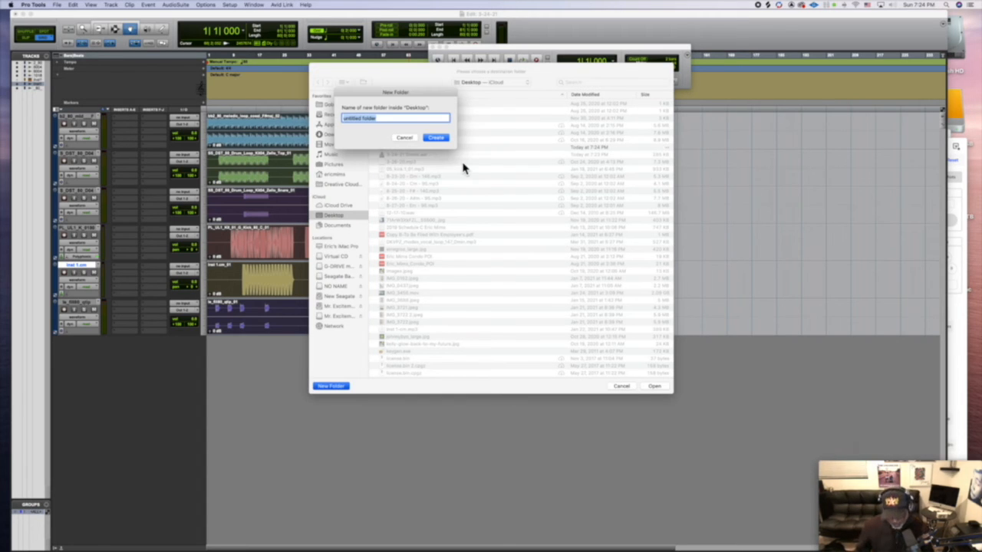
text(S)
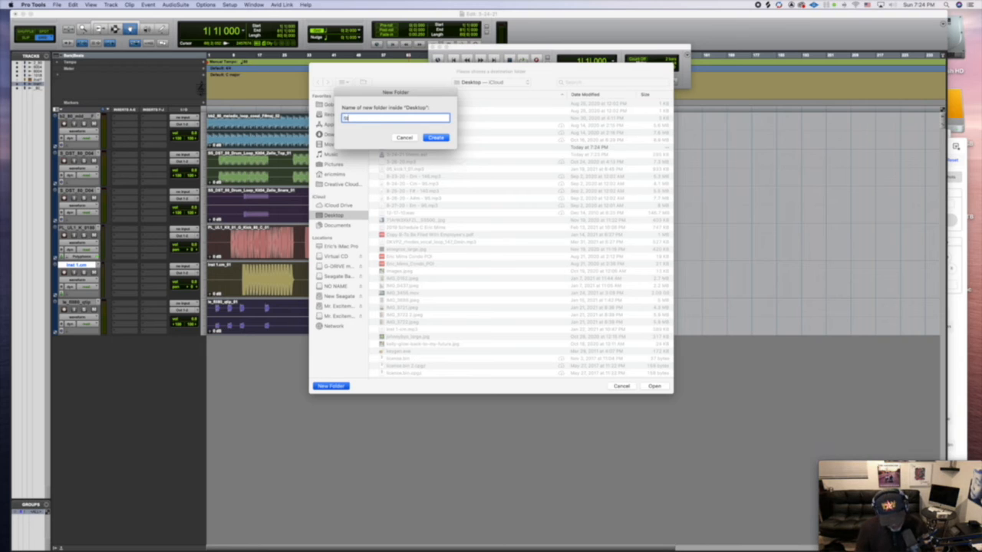
text(tems for 3)
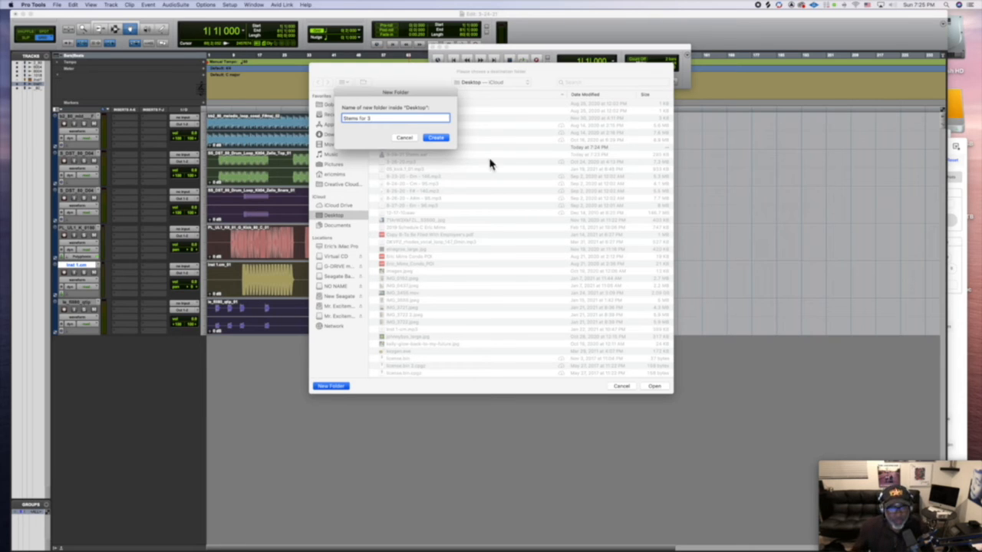
click(435, 137)
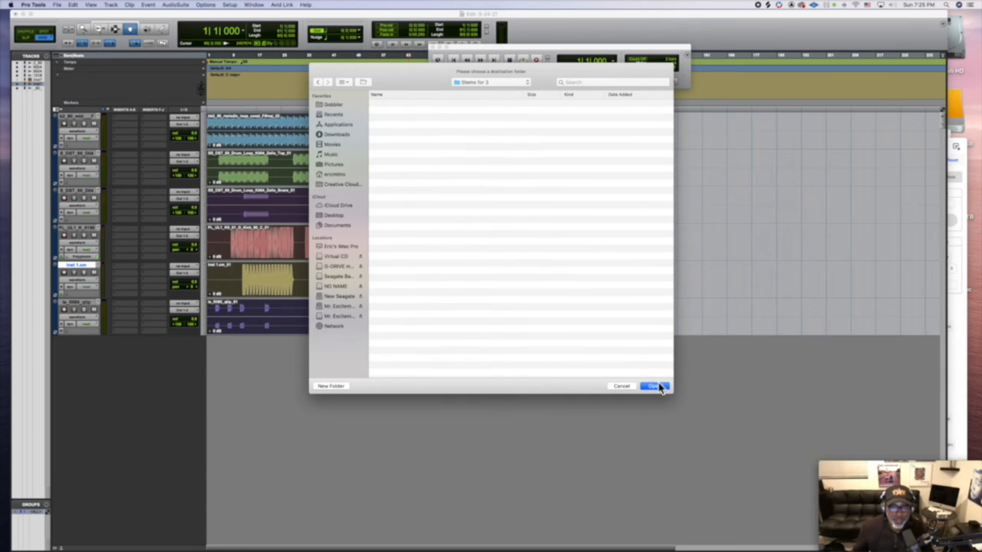
click(654, 388)
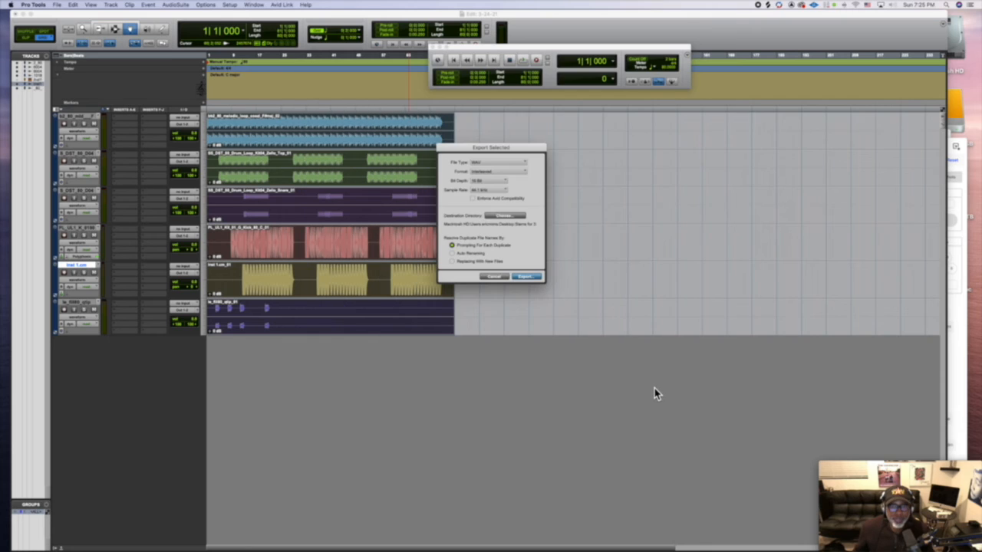
click(526, 277)
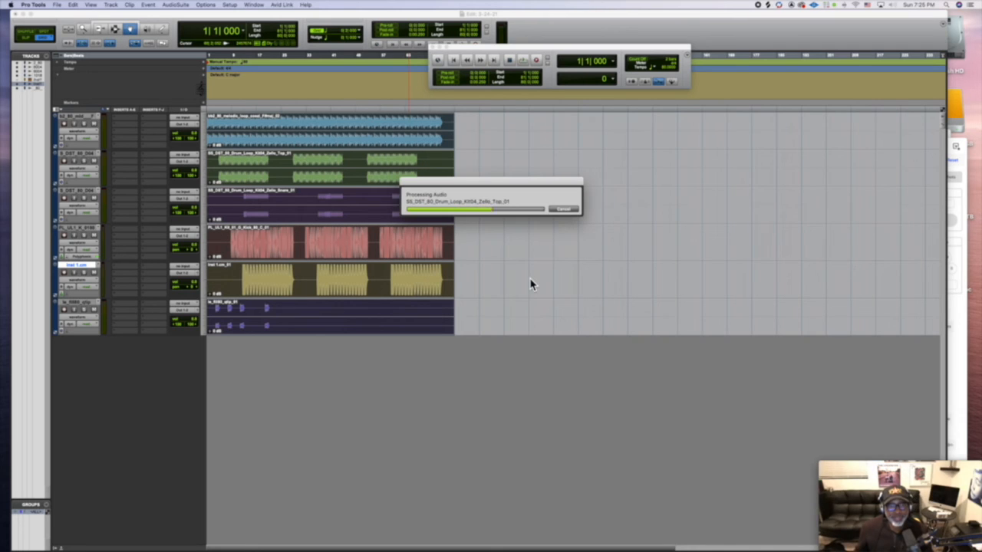
- Switch to Finder and open the "Stems for 3" folder on the Desktop
mouse_move(166, 537)
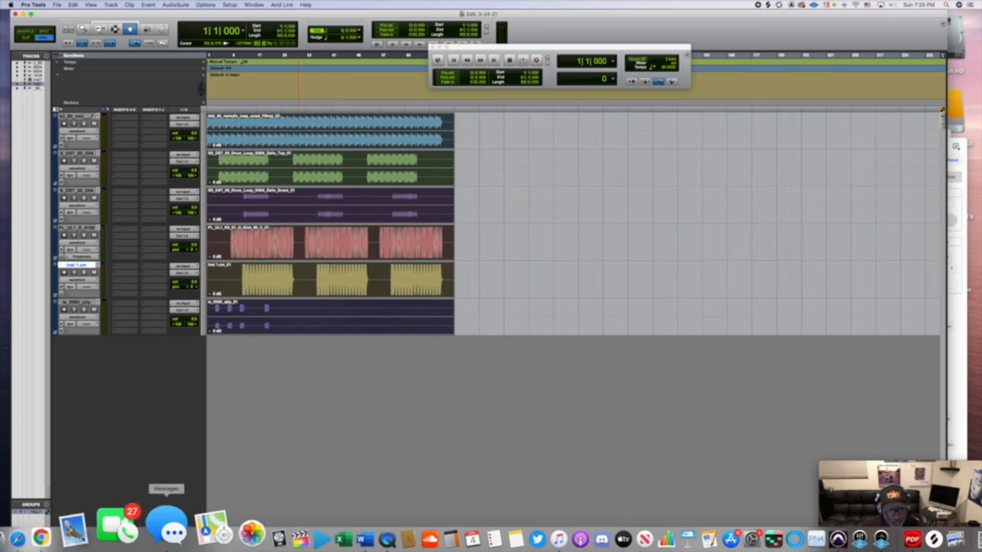
click(30, 540)
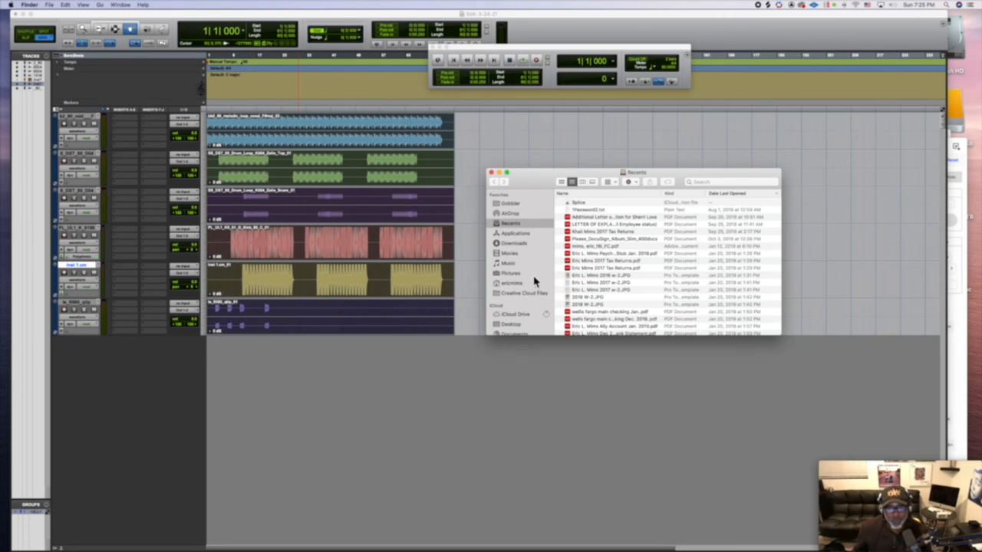
scroll(535, 278, down, 2)
click(525, 295)
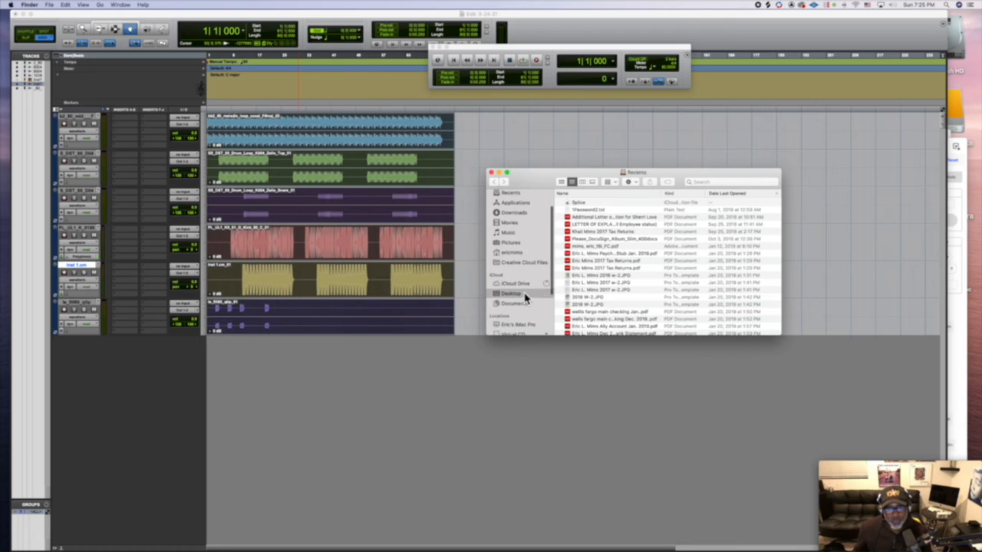
double_click(577, 203)
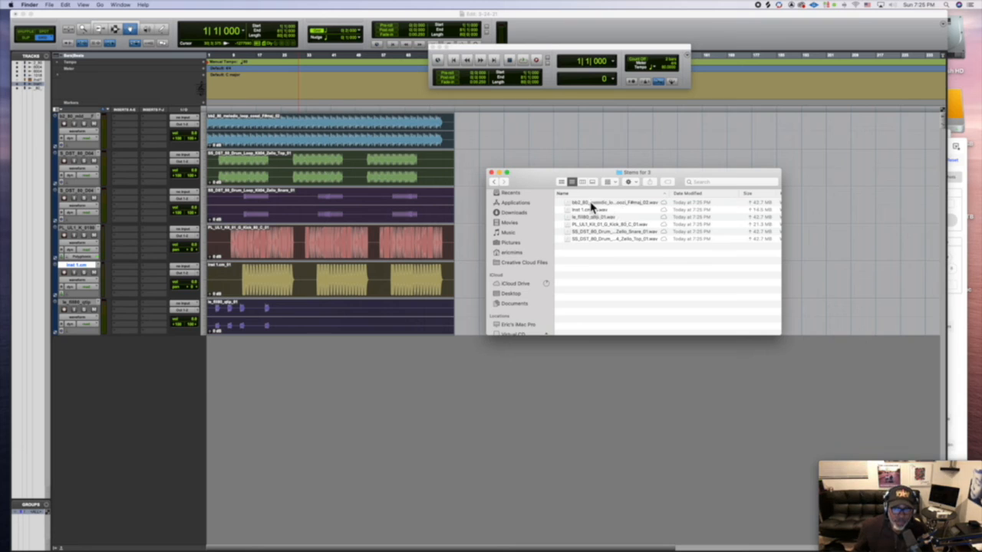
- Preview the exported melodic loop WAV file and close the preview
click(575, 204)
key(space)
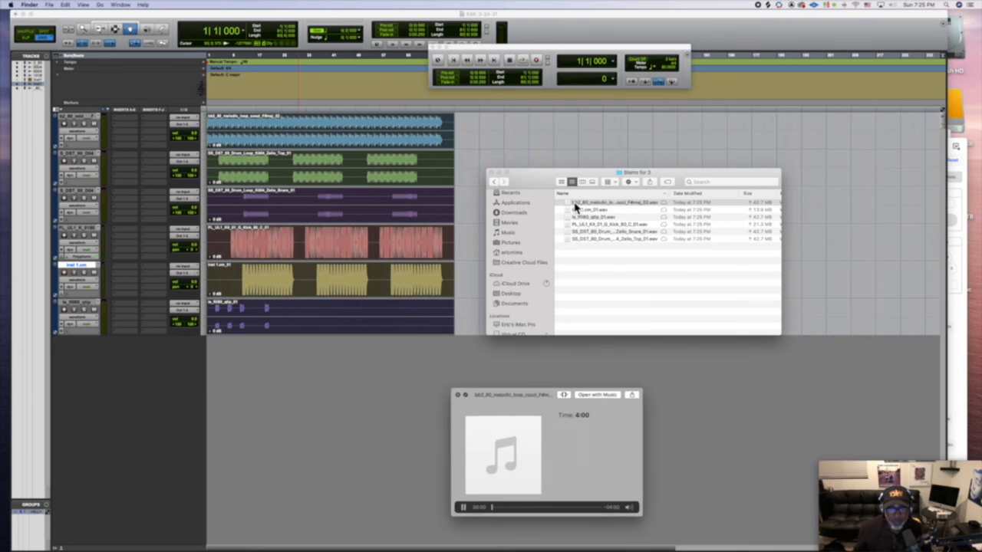
key(space)
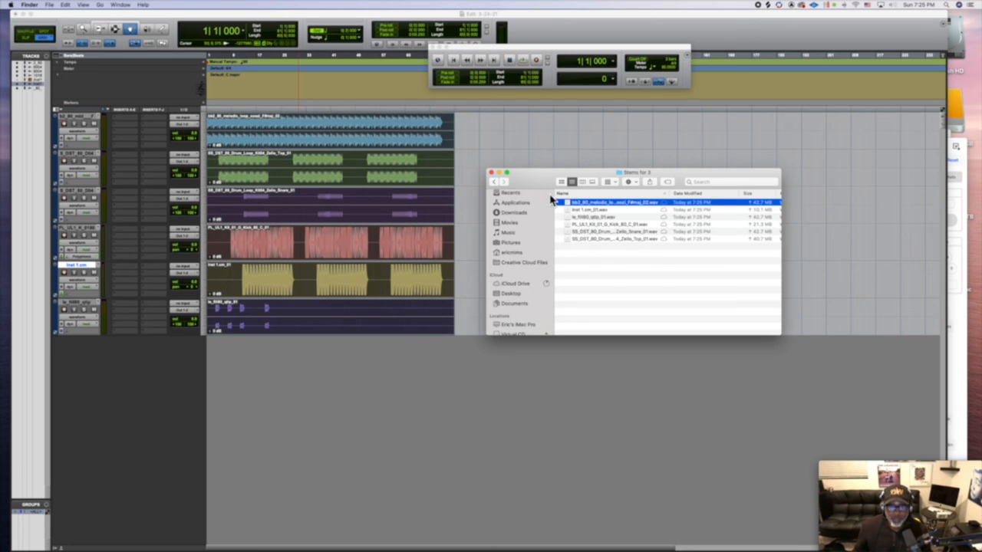
- Go back to the Desktop and move the "Stems for 3" folder into Downloads, approving its move out of iCloud Drive
click(496, 182)
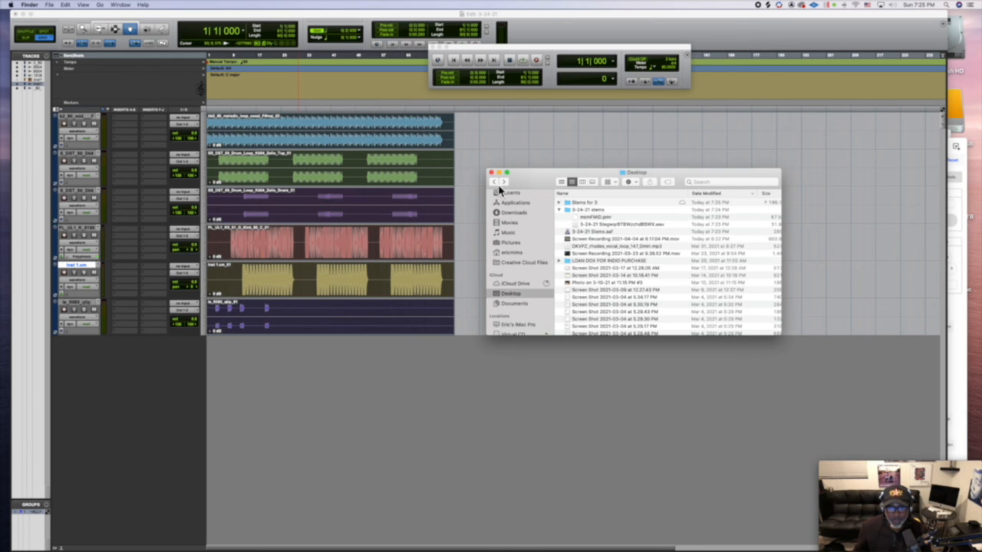
click(560, 214)
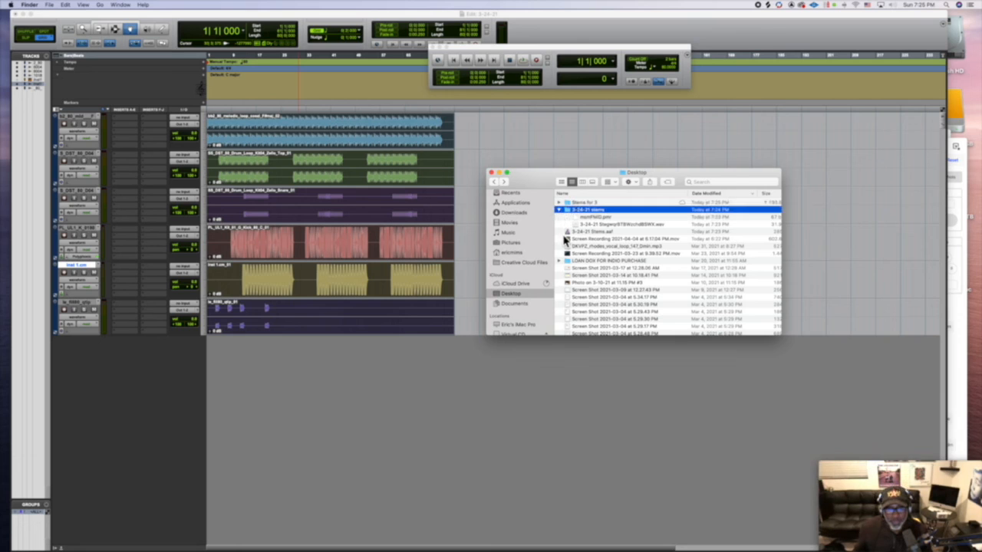
drag(570, 212, 527, 220)
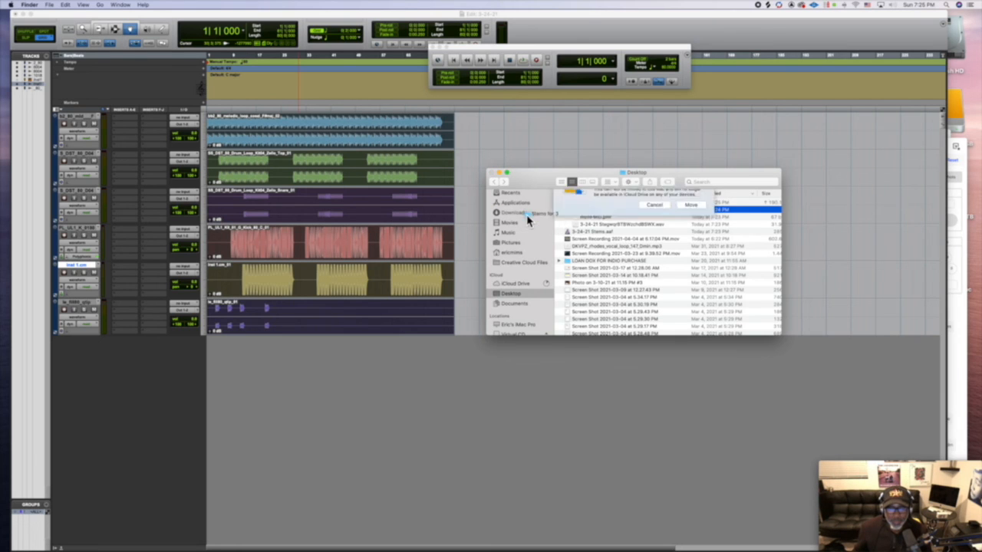
click(689, 231)
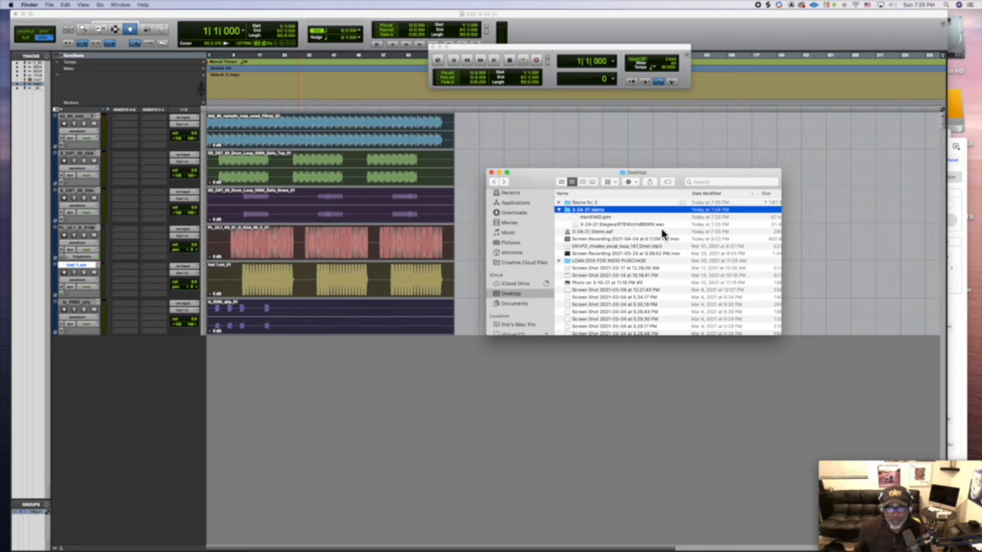
- Open the Downloads folder and compress the "Stems for 3" folder into a zip archive
click(523, 216)
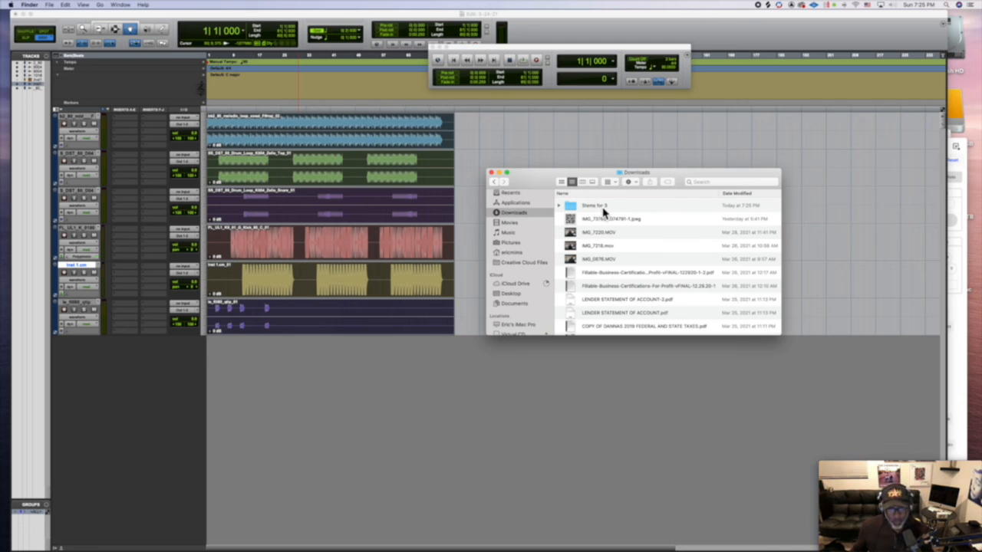
click(606, 209)
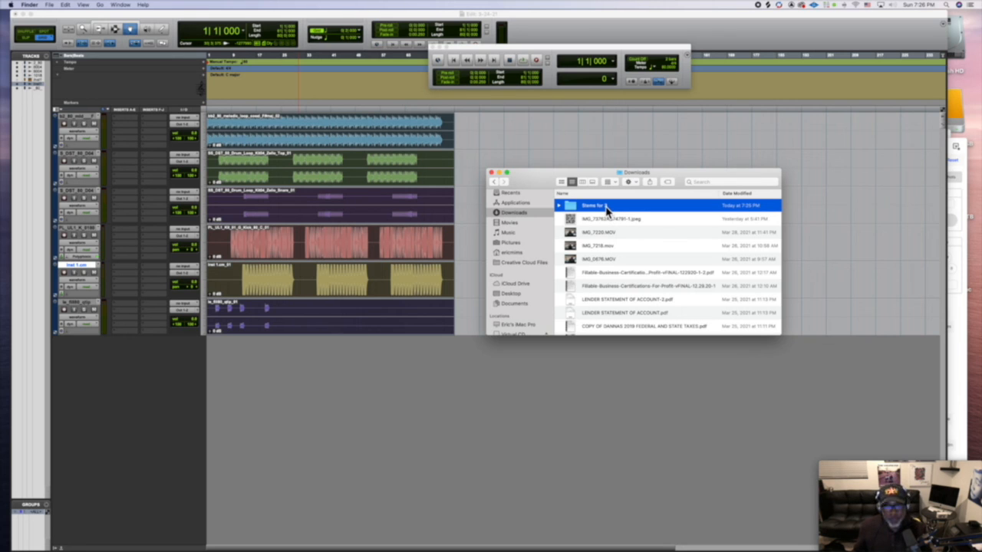
right_click(573, 212)
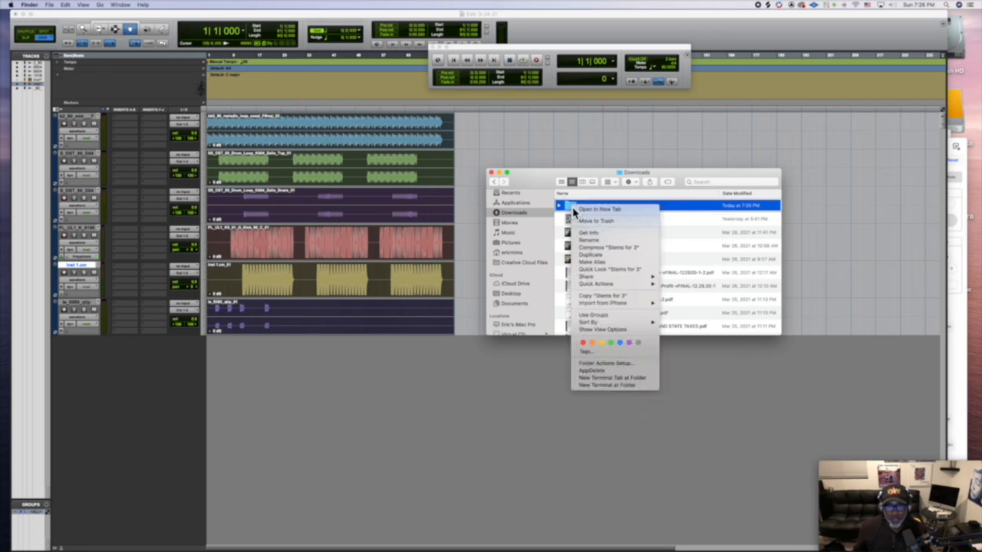
click(618, 249)
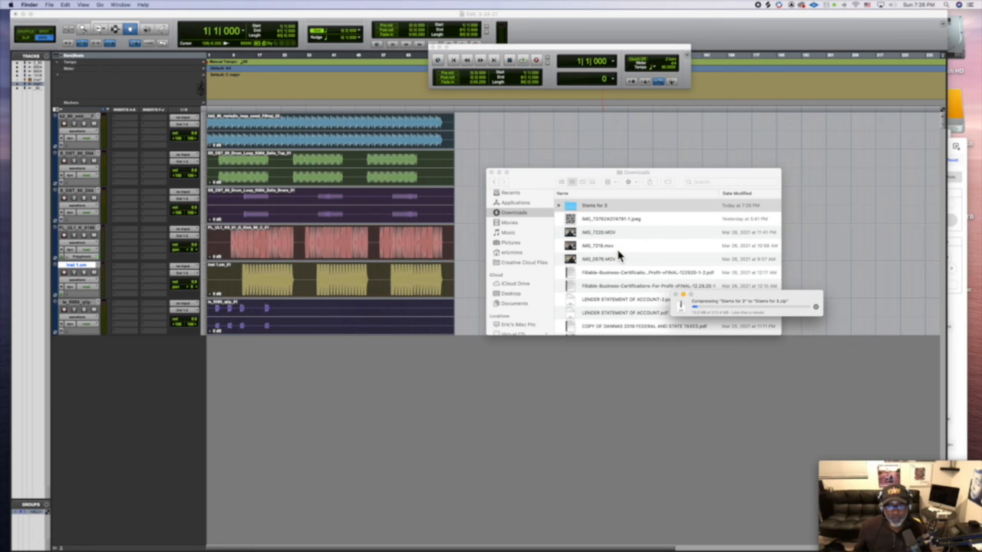